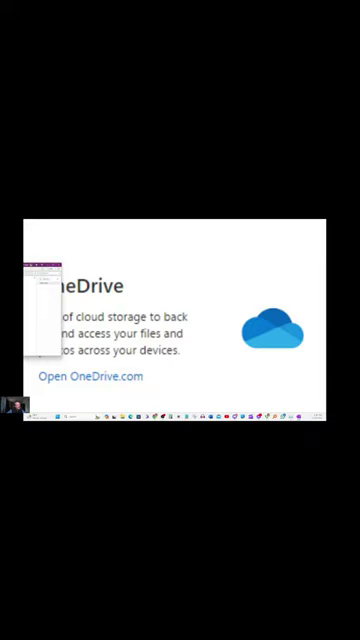
Step: Bring the OneNote window into view, showing the pink 'There is no remedy for love' quote page
drag(30, 232, 200, 232)
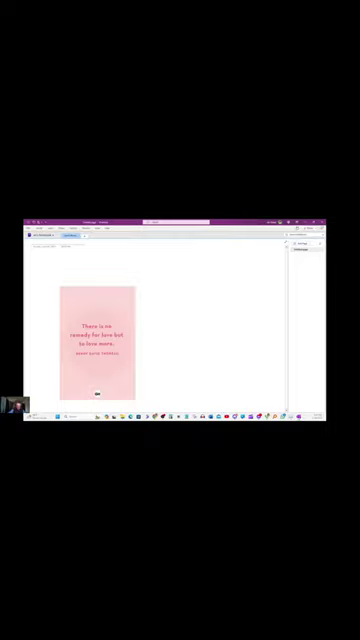
Step: Paste the quote text 'There is no remedy for love but to love more.' three times beside the image
key(ctrl+v)
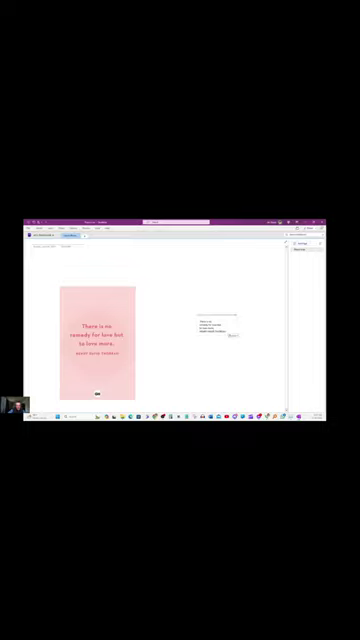
right_click(215, 325)
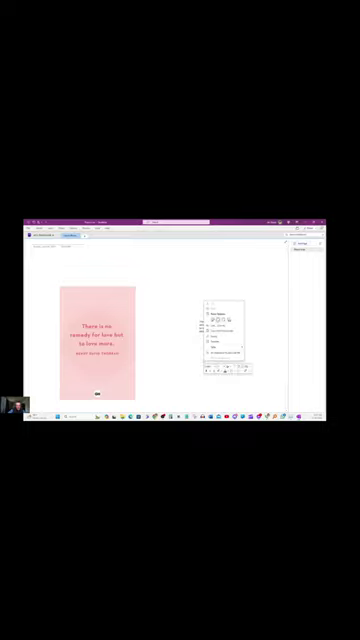
click(222, 316)
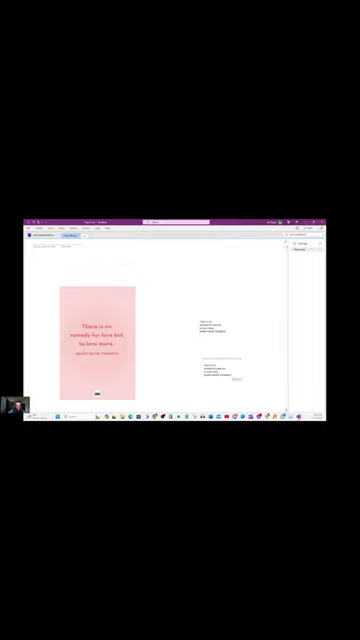
right_click(205, 322)
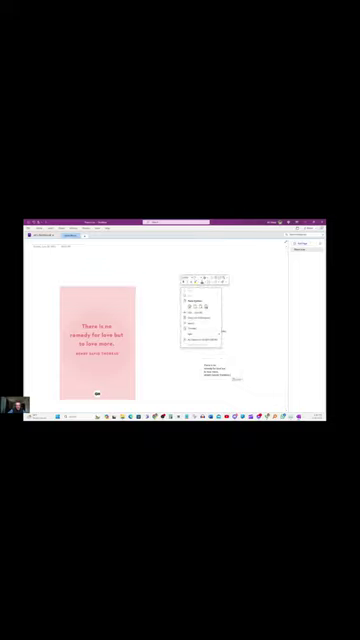
click(200, 328)
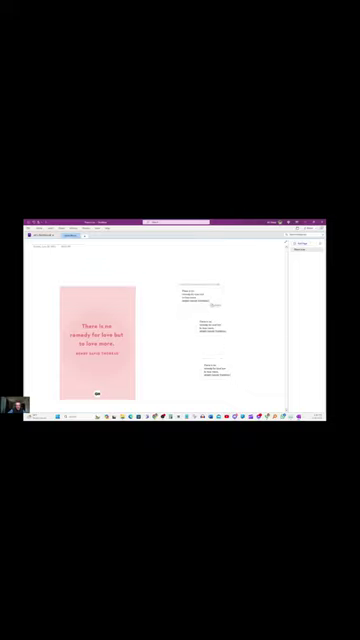